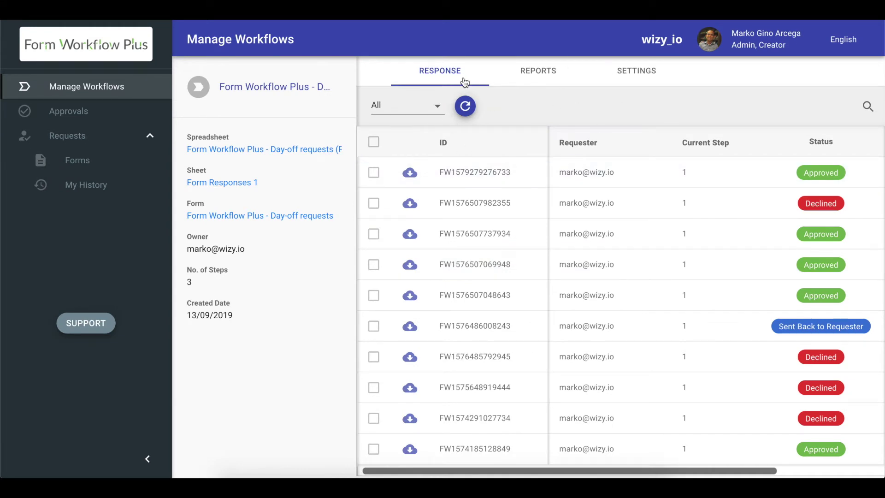
Enable the note column in the workflow's settings and enter "Manager Notes" as its display text
{"action": "left_click", "coordinate": [642, 76]}
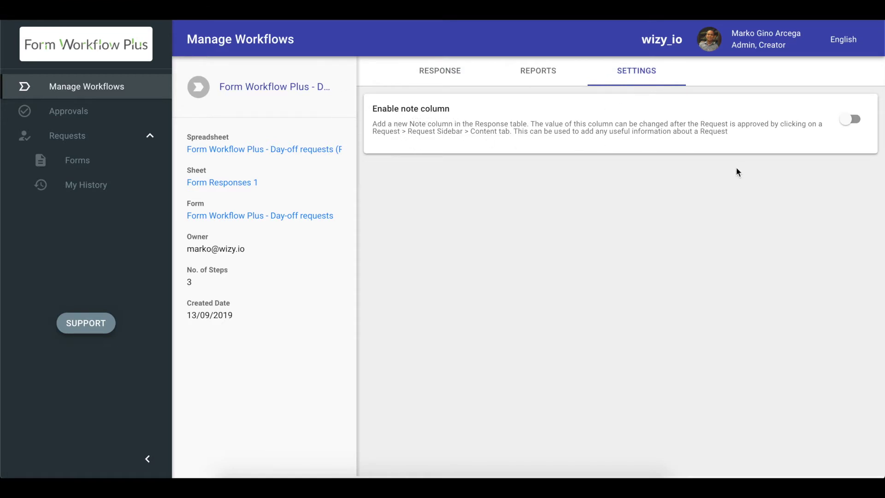
{"action": "left_click", "coordinate": [850, 122]}
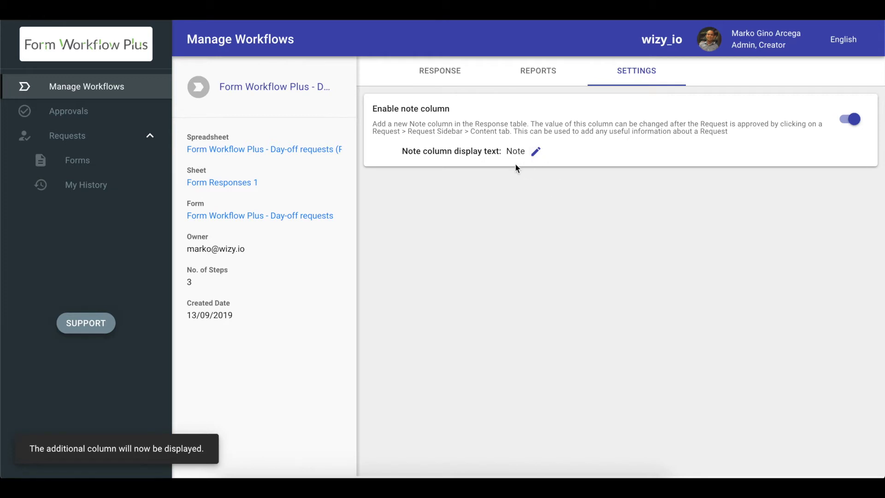
{"action": "left_click", "coordinate": [536, 152]}
{"action": "left_click_drag", "start_coordinate": [535, 150], "coordinate": [461, 151]}
{"action": "type", "text": "Manager NOtes"}
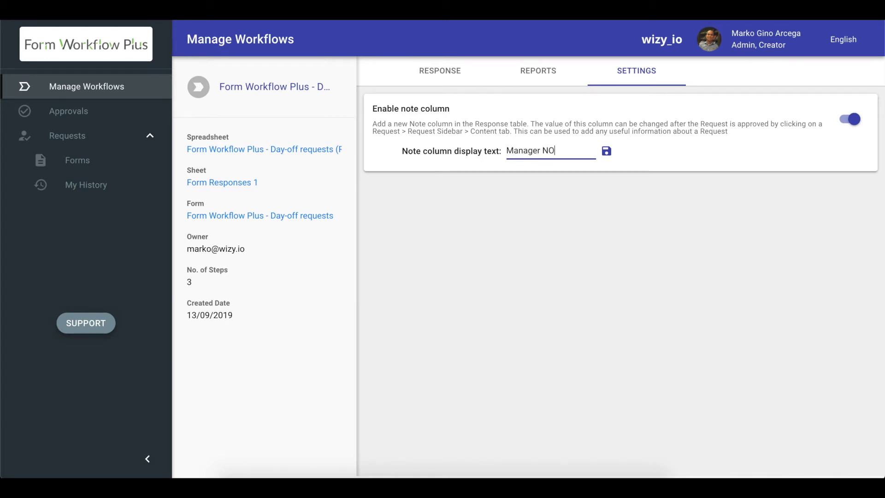
{"action": "key", "text": "BackSpace"}
{"action": "key", "text": "BackSpace"}
{"action": "key", "text": "BackSpace"}
{"action": "key", "text": "BackSpace"}
{"action": "type", "text": "otes"}
Try "Purchase Order" and "Tracking ID" as alternative display texts for the note column
{"action": "key", "text": "ctrl+a"}
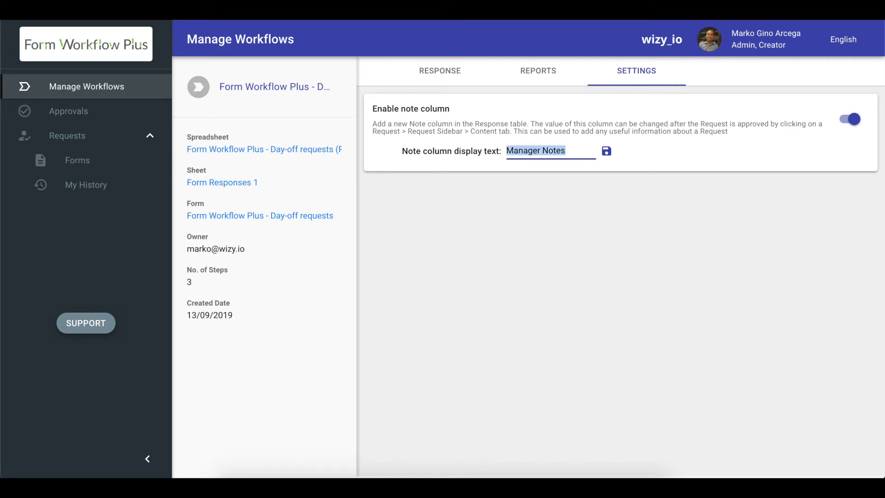
{"action": "type", "text": "P"}
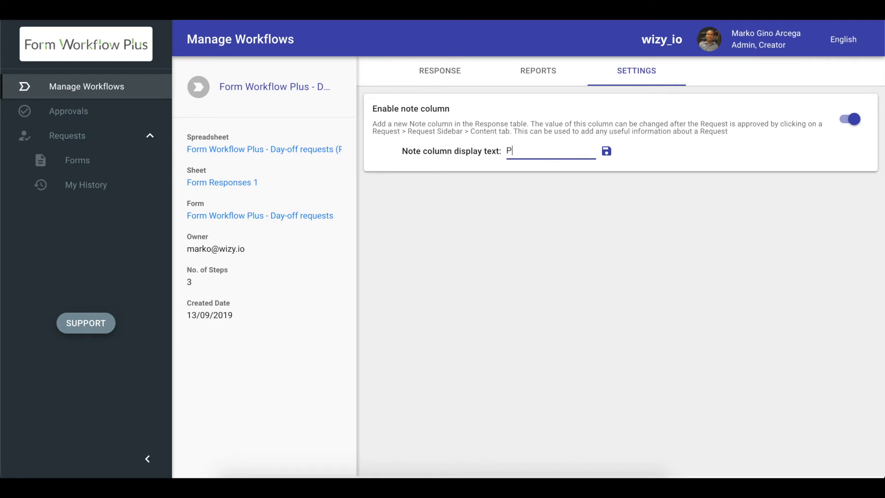
{"action": "type", "text": "urchase Order"}
{"action": "key", "text": "ctrl+a"}
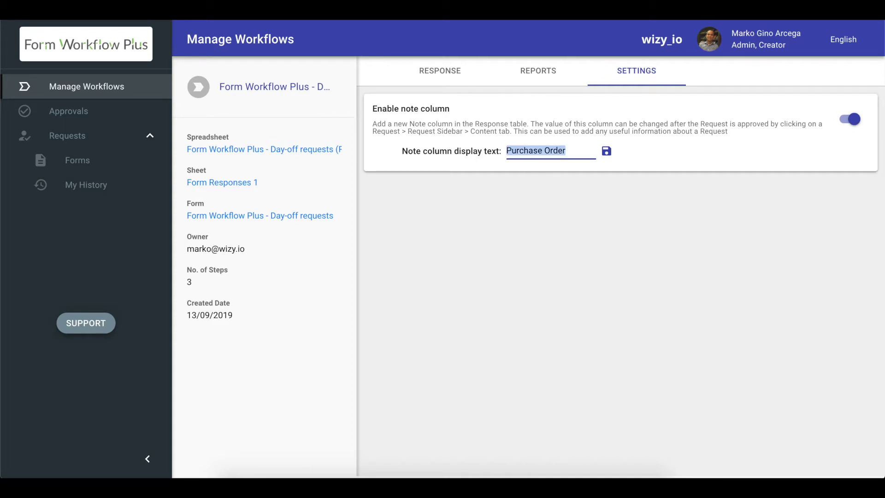
{"action": "type", "text": "Tracking ID"}
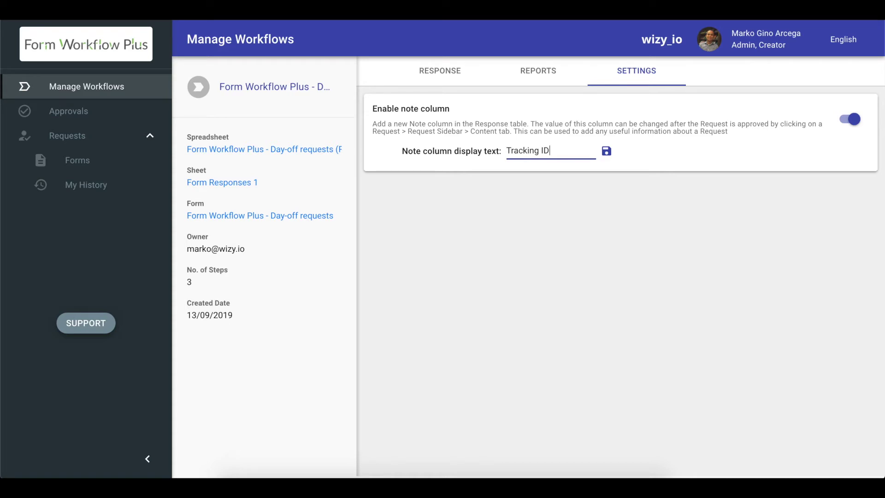
Set the note column's display text to "Manager Notes" and save it
{"action": "key", "text": "ctrl+a"}
{"action": "type", "text": "Manager Notes"}
{"action": "left_click", "coordinate": [607, 152]}
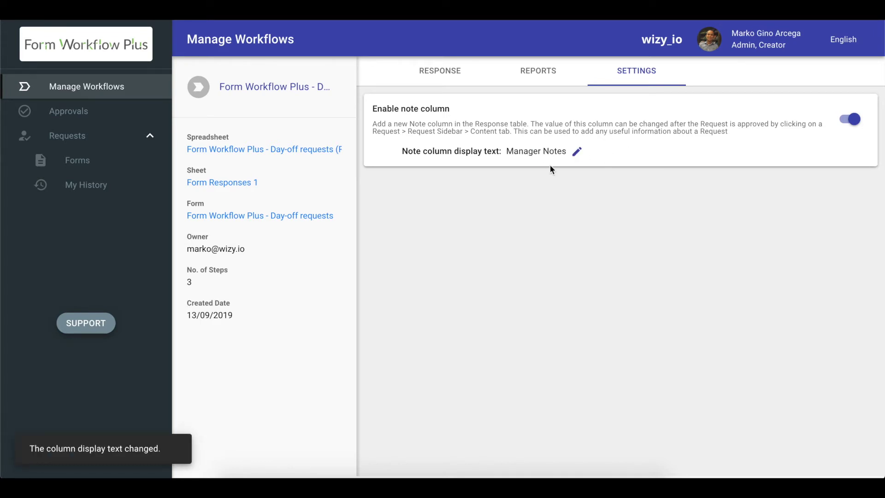
Examine the Manager Notes and Status columns in the workflow's response table
{"action": "left_click", "coordinate": [441, 80]}
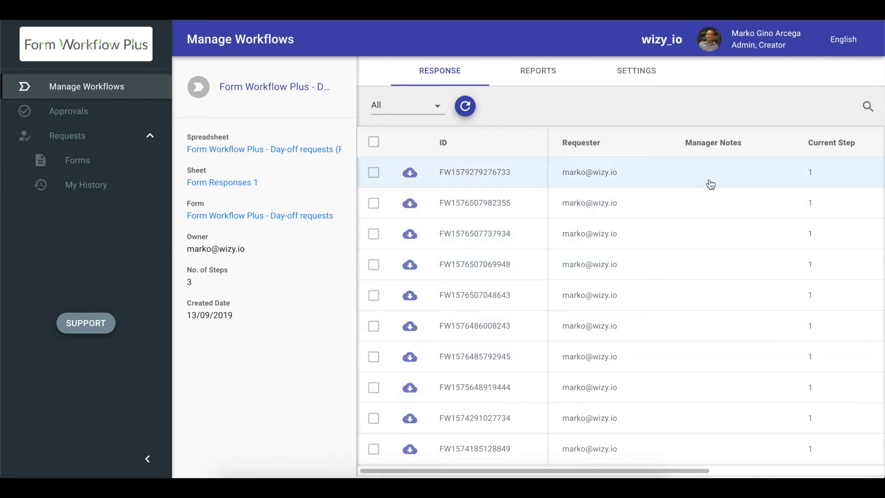
{"action": "scroll", "coordinate": [711, 183], "scroll_direction": "right", "scroll_amount": 3}
{"action": "scroll", "coordinate": [711, 183], "scroll_direction": "right", "scroll_amount": 1}
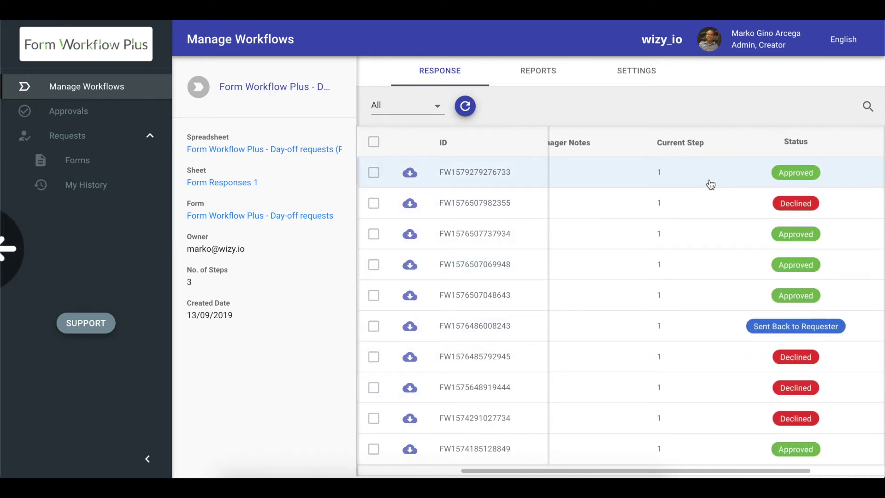
{"action": "left_click_drag", "start_coordinate": [656, 469], "coordinate": [632, 470]}
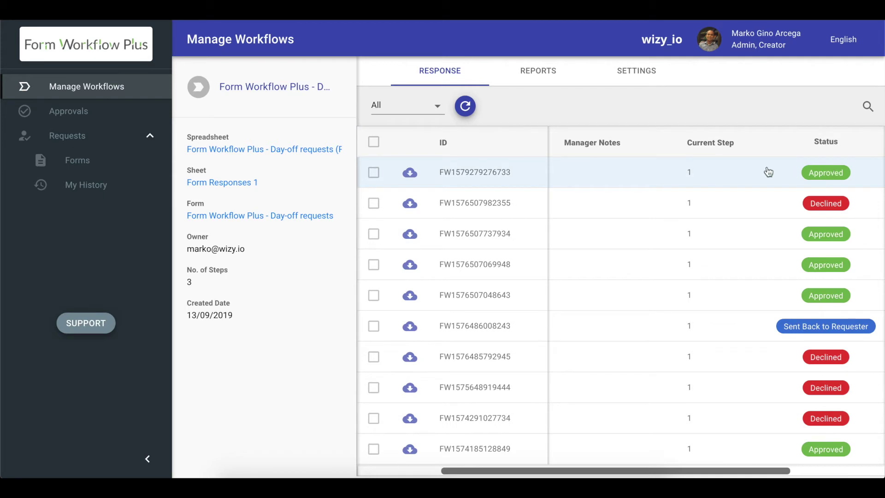
Check whether the Manager Notes field can be edited in the content of the first declined request
{"action": "left_click", "coordinate": [764, 216]}
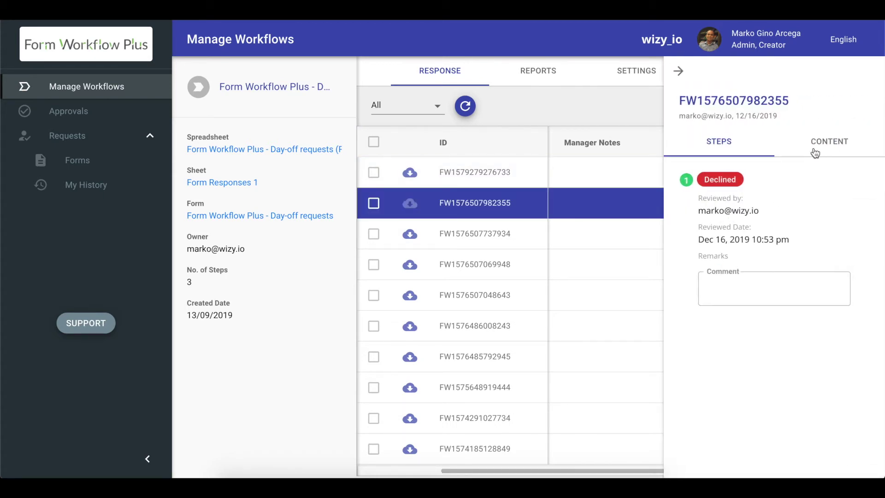
{"action": "left_click", "coordinate": [837, 150]}
{"action": "scroll", "coordinate": [798, 276], "scroll_direction": "down", "scroll_amount": 2}
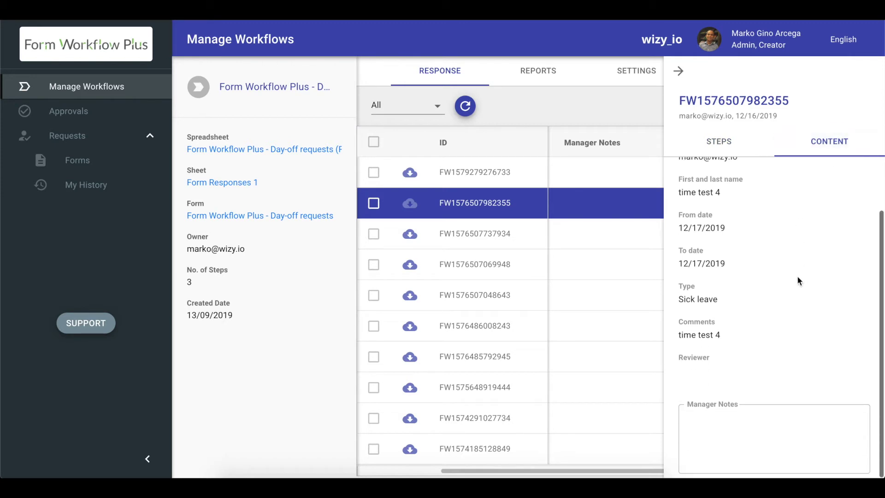
{"action": "left_click", "coordinate": [710, 422]}
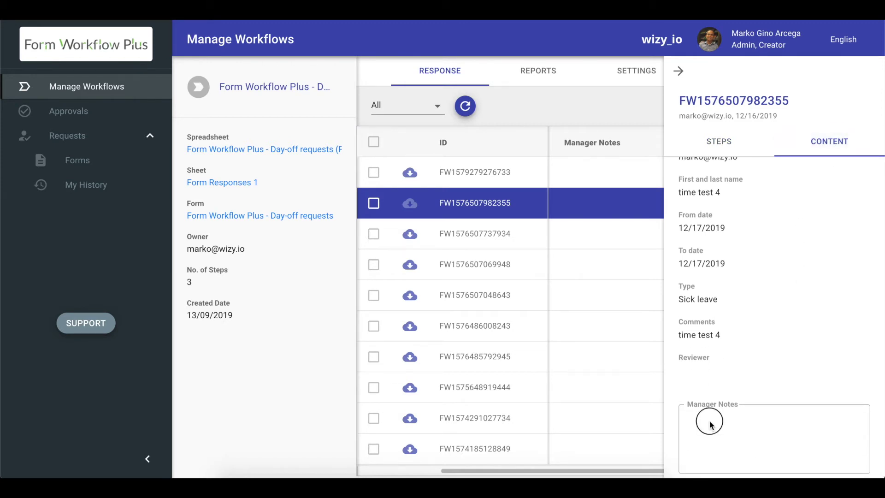
{"action": "left_click", "coordinate": [679, 76]}
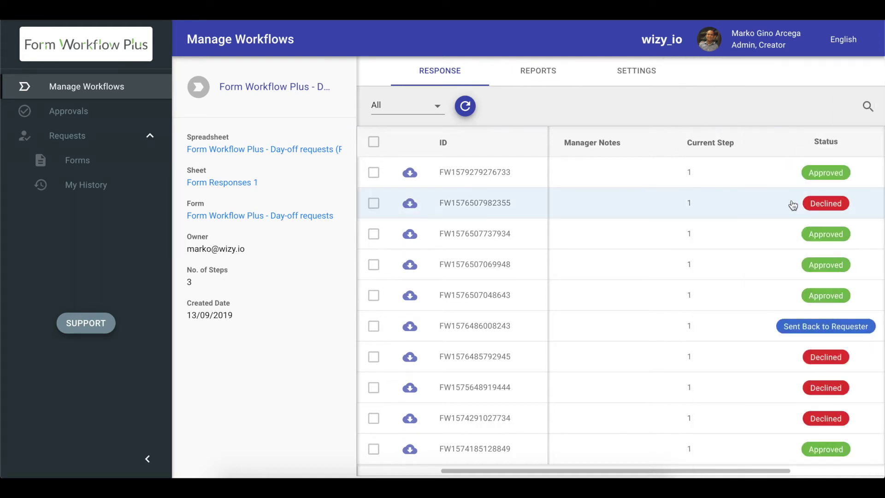
Check the Manager Notes field in the content of the request that was sent back to the requester
{"action": "left_click", "coordinate": [790, 327]}
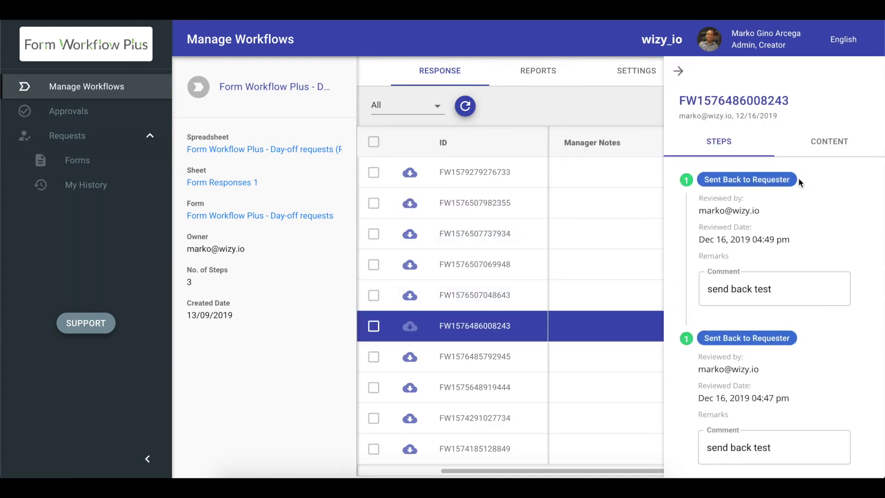
{"action": "left_click", "coordinate": [831, 149]}
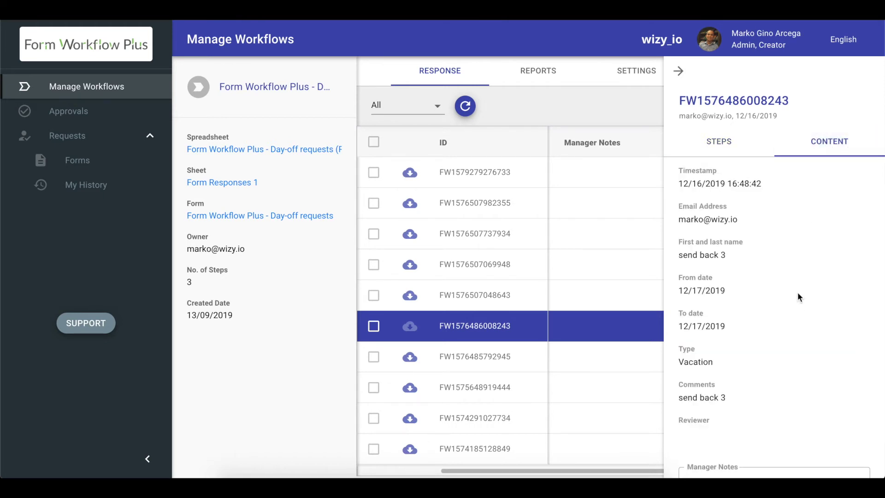
{"action": "scroll", "coordinate": [800, 308], "scroll_direction": "down", "scroll_amount": 2}
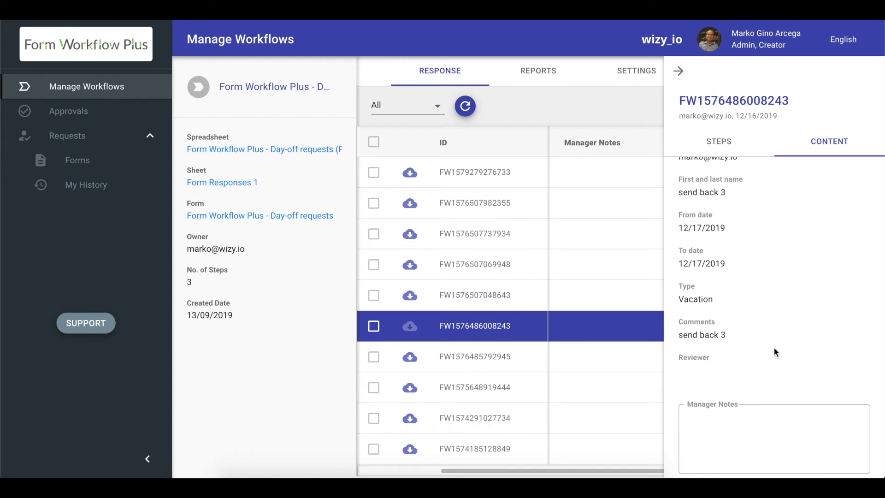
{"action": "left_click", "coordinate": [678, 70]}
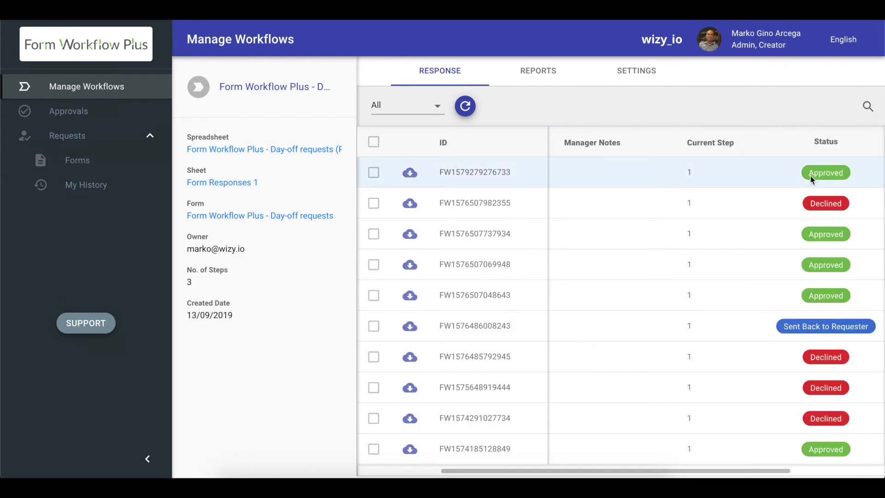
Save the manager note "Leave requests remaining: 5" on the first approved request and close its details
{"action": "left_click", "coordinate": [786, 183]}
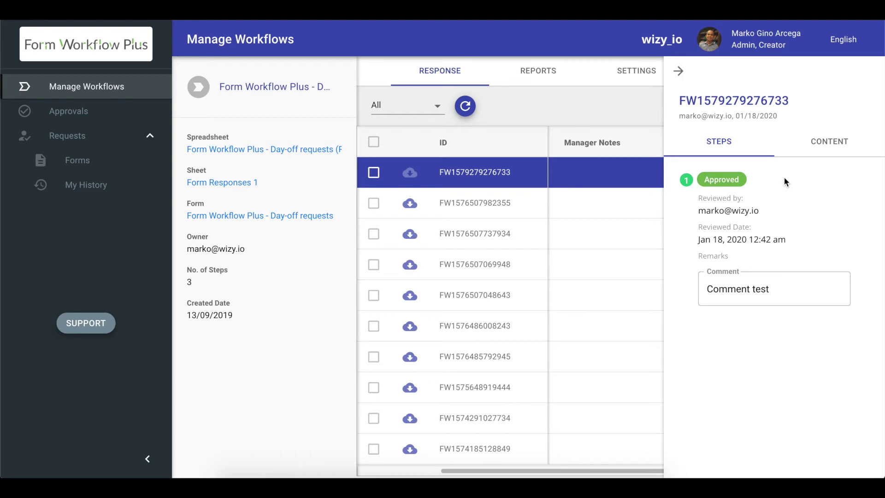
{"action": "left_click", "coordinate": [828, 151]}
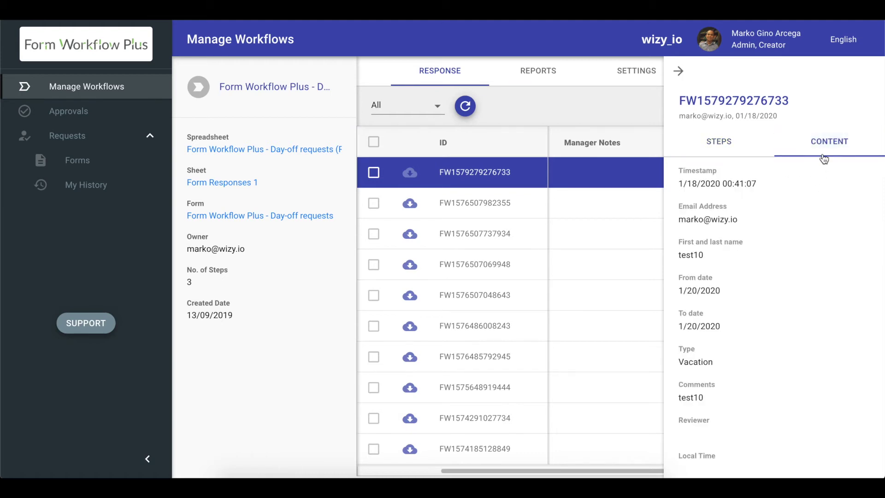
{"action": "scroll", "coordinate": [793, 301], "scroll_direction": "down", "scroll_amount": 3}
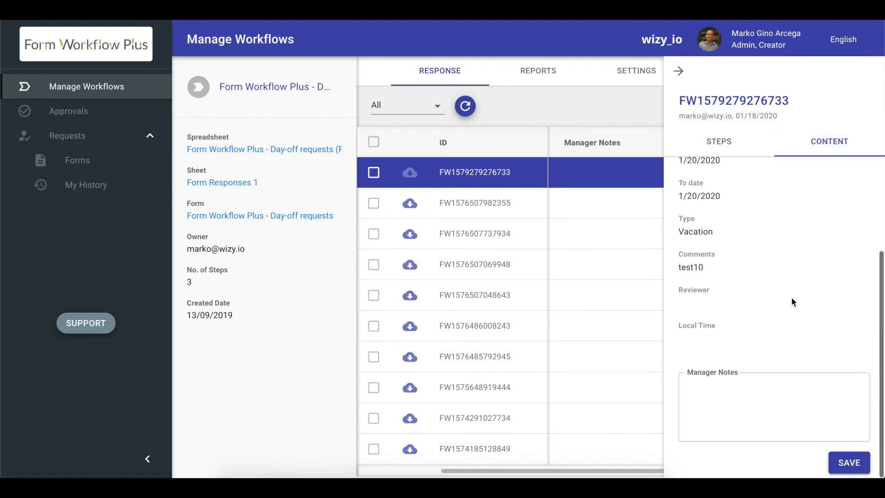
{"action": "left_click", "coordinate": [741, 388]}
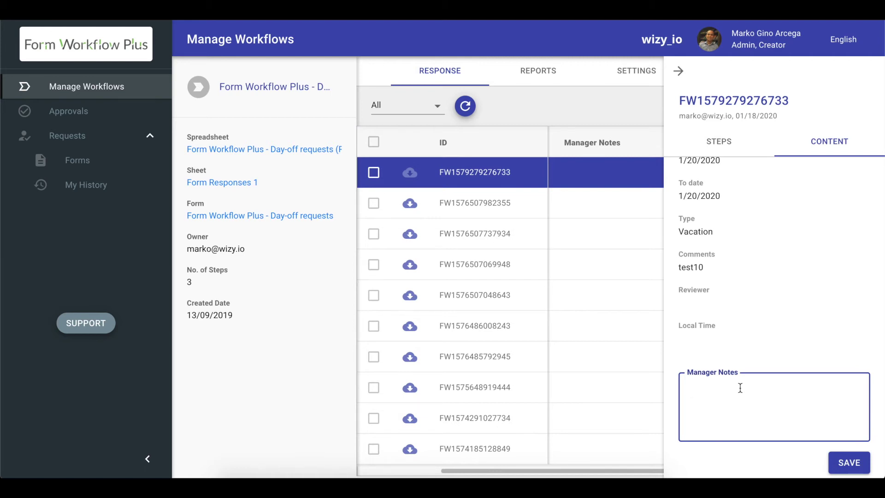
{"action": "type", "text": "Leave requestes"}
{"action": "key", "text": "BackSpace"}
{"action": "key", "text": "BackSpace"}
{"action": "type", "text": "s remaining:"}
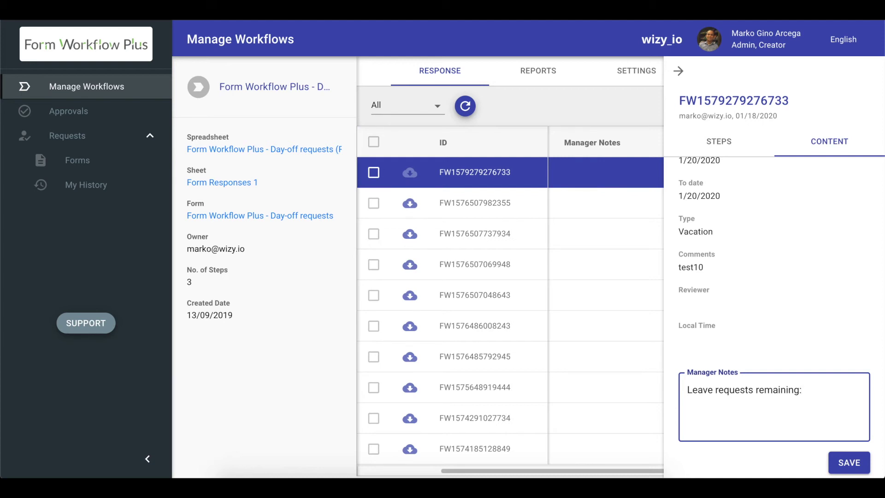
{"action": "type", "text": " 5"}
{"action": "left_click", "coordinate": [848, 469]}
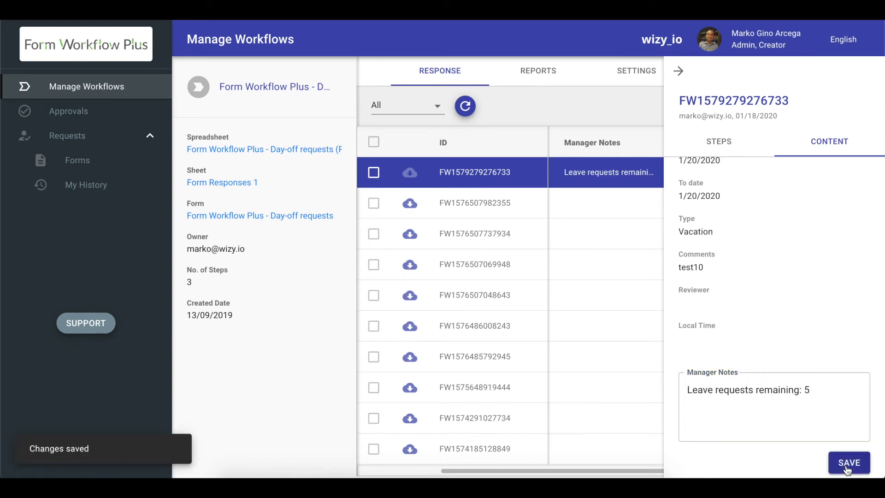
{"action": "left_click", "coordinate": [679, 71]}
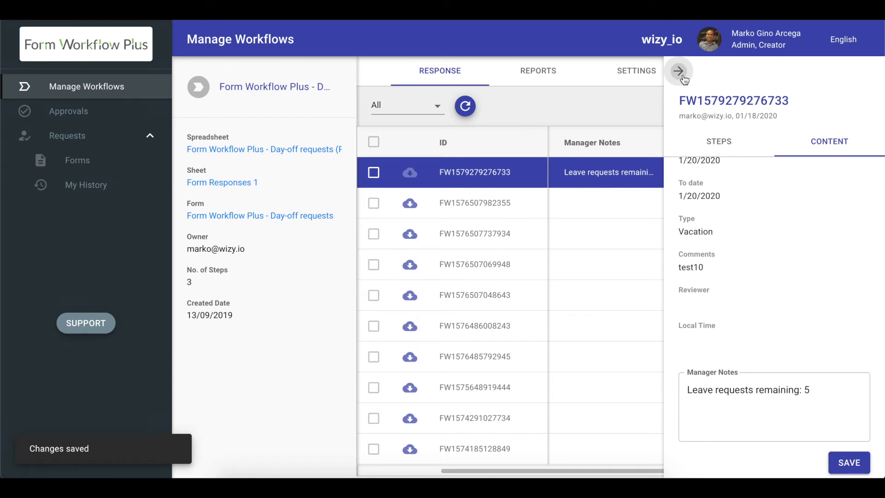
Reopen the first approved request's content to review its full manager note, and close the details
{"action": "left_click", "coordinate": [622, 179]}
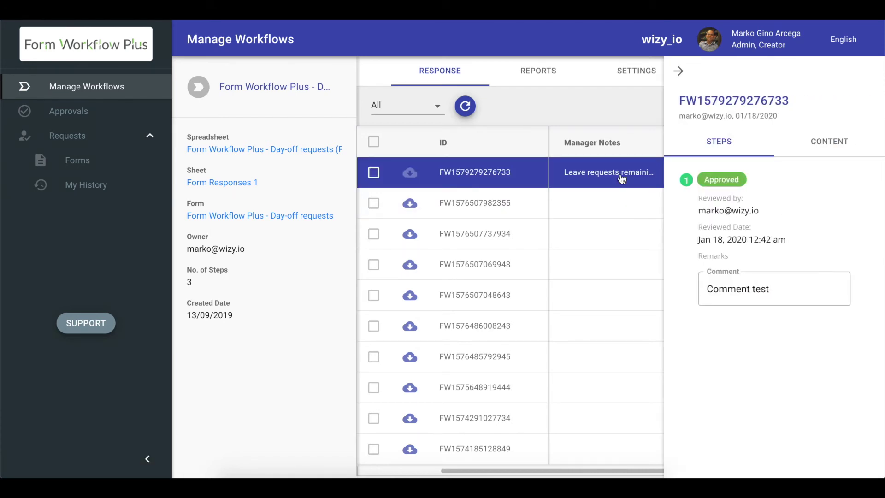
{"action": "left_click", "coordinate": [824, 146]}
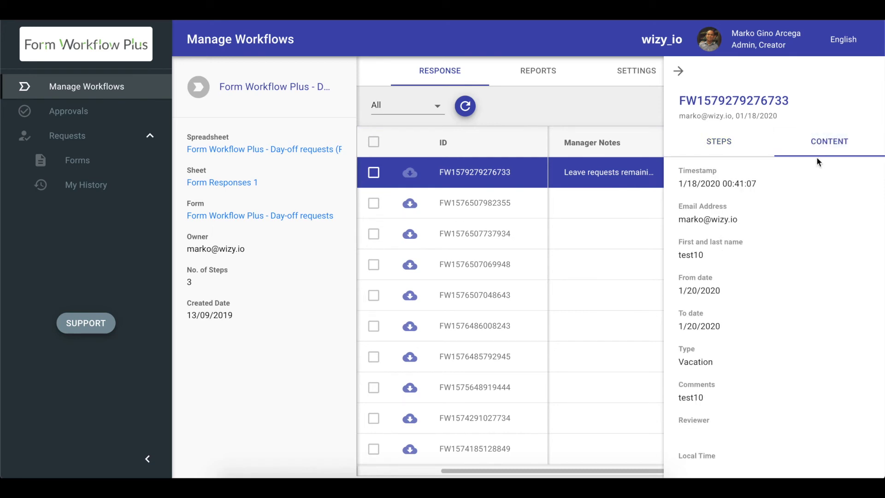
{"action": "scroll", "coordinate": [769, 276], "scroll_direction": "down", "scroll_amount": 3}
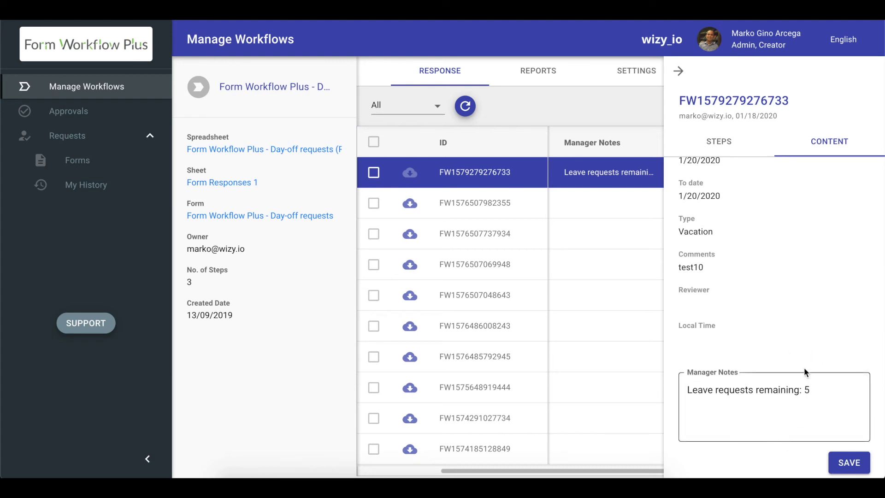
{"action": "left_click", "coordinate": [679, 72]}
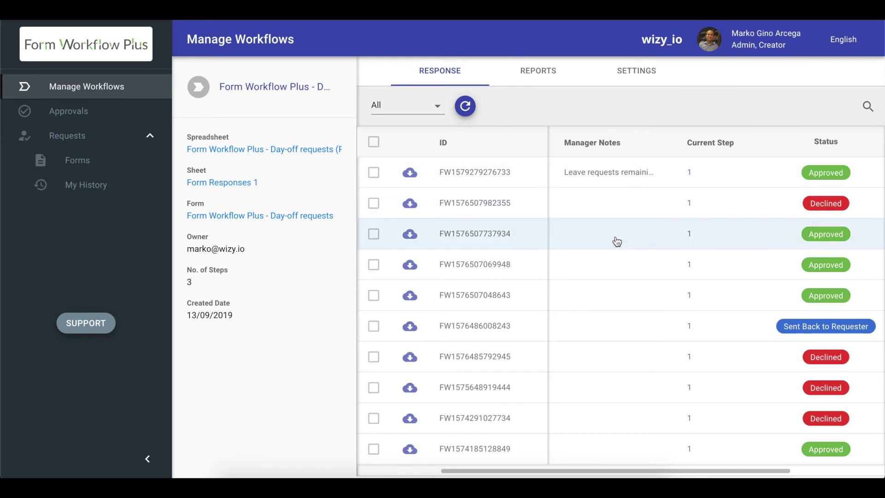
Save the manager note "Maternity Leave: 3 months off" on the approved request in the table's third row
{"action": "left_click", "coordinate": [836, 237]}
{"action": "left_click", "coordinate": [820, 141]}
{"action": "scroll", "coordinate": [740, 346], "scroll_direction": "down", "scroll_amount": 2}
{"action": "left_click", "coordinate": [714, 401]}
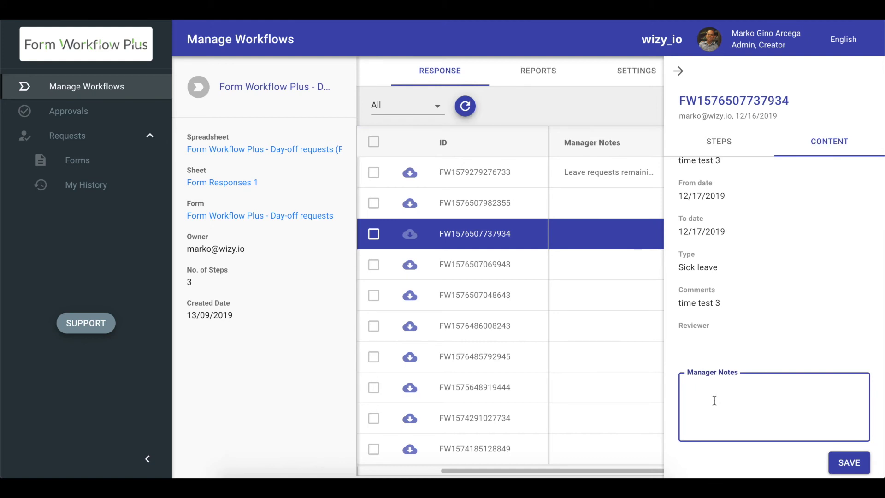
{"action": "type", "text": "Matri"}
{"action": "key", "text": "BackSpace"}
{"action": "type", "text": "ernity Leave: 3 month"}
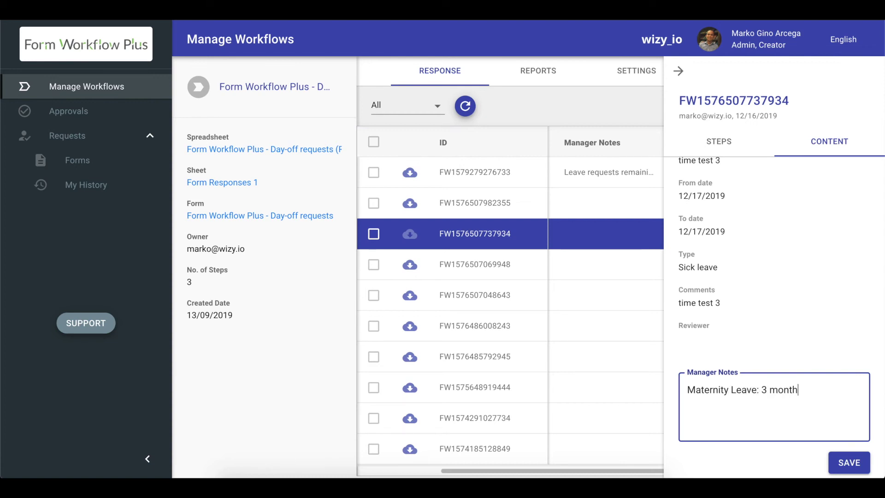
{"action": "type", "text": "s off"}
{"action": "left_click", "coordinate": [856, 462]}
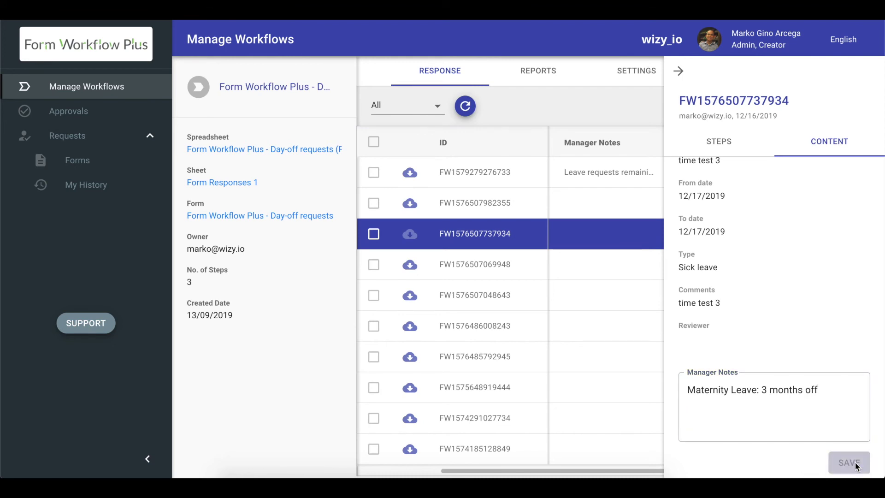
{"action": "left_click", "coordinate": [678, 70]}
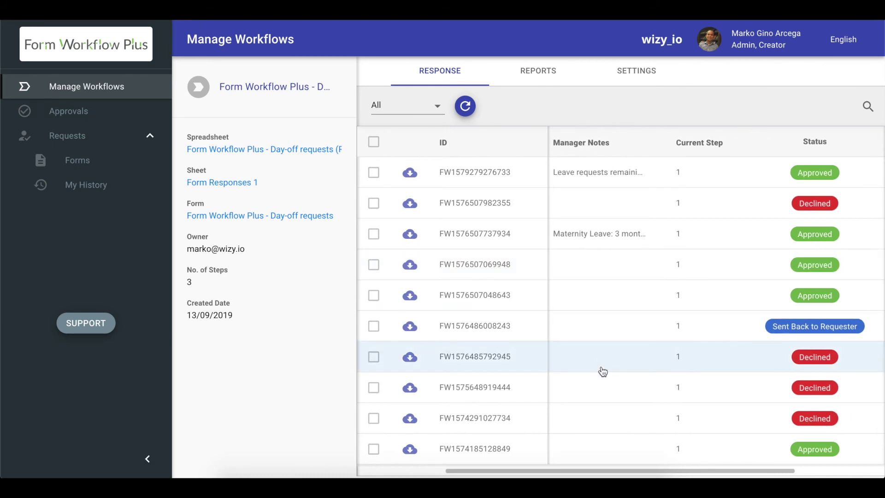
{"action": "scroll", "coordinate": [603, 371], "scroll_direction": "left", "scroll_amount": 1}
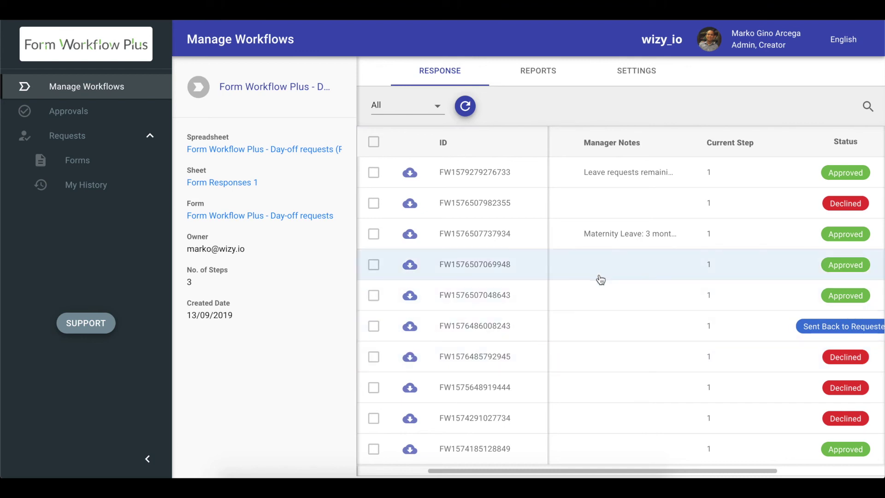
Sort the response table by Manager Notes, switching between ascending and descending and finishing in ascending order
{"action": "left_click", "coordinate": [622, 148]}
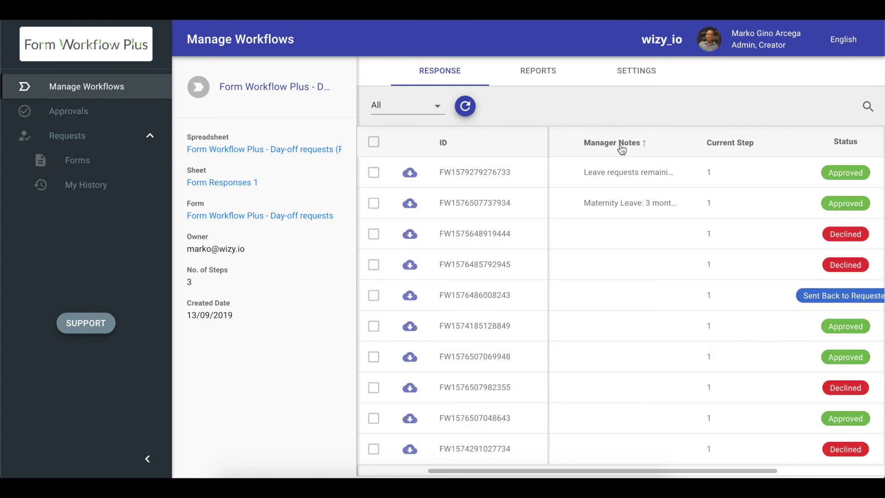
{"action": "left_click", "coordinate": [622, 148]}
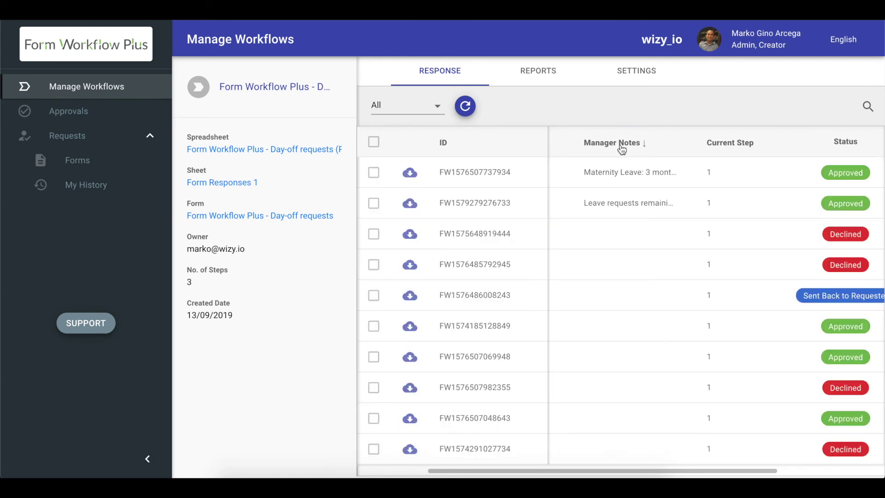
{"action": "left_click", "coordinate": [622, 149]}
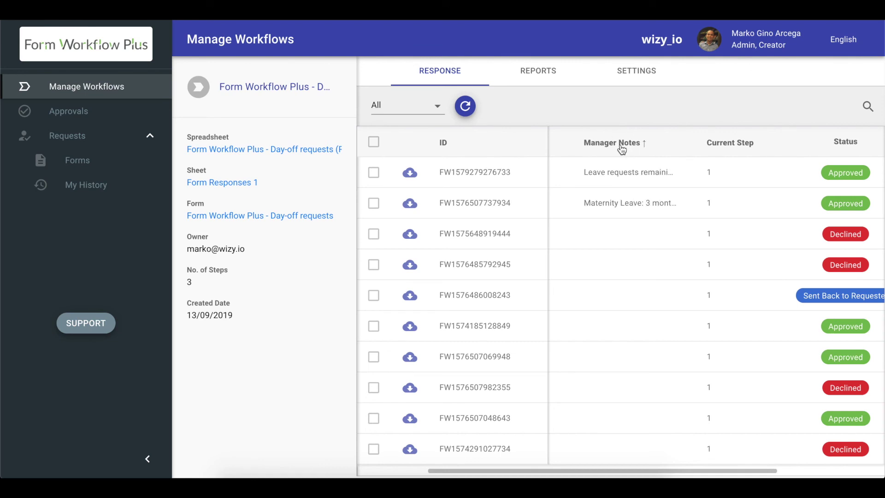
Search the responses for "maternity" and clear the search text
{"action": "left_click", "coordinate": [870, 113]}
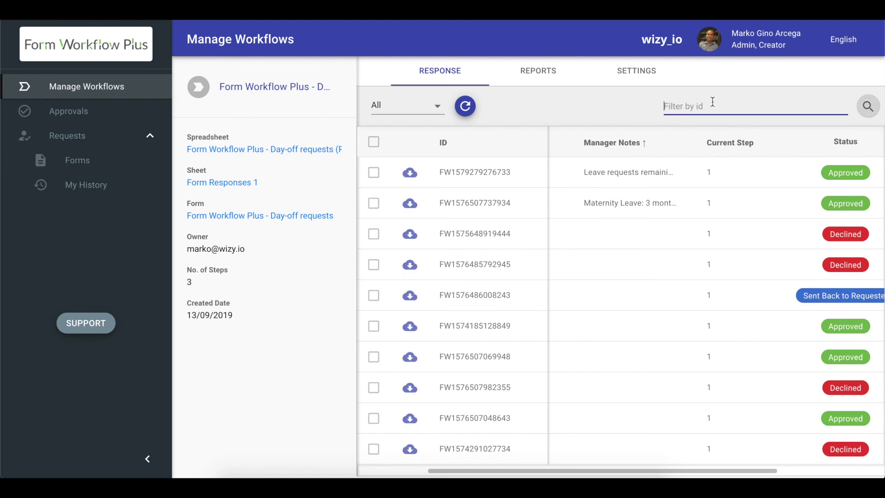
{"action": "type", "text": "mat"}
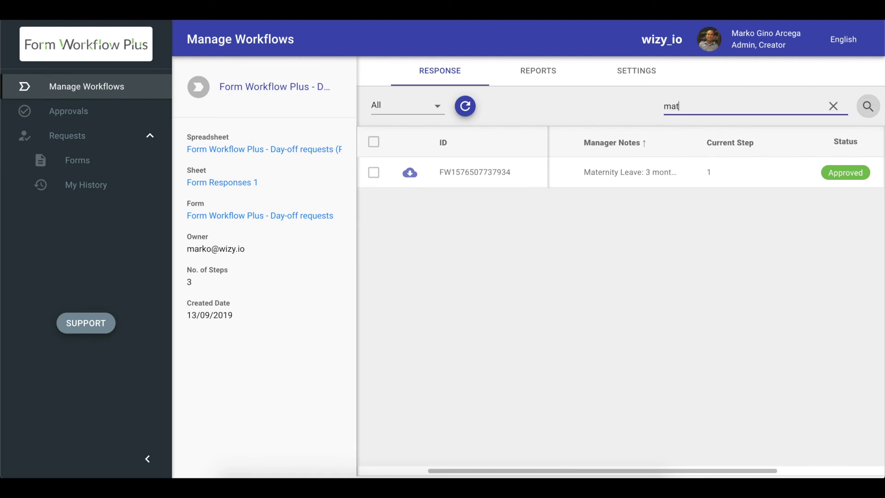
{"action": "type", "text": "ernity"}
{"action": "key", "text": "BackSpace"}
{"action": "key", "text": "BackSpace"}
{"action": "key", "text": "BackSpace"}
{"action": "key", "text": "BackSpace"}
{"action": "key", "text": "BackSpace"}
{"action": "key", "text": "BackSpace"}
{"action": "key", "text": "BackSpace"}
{"action": "key", "text": "BackSpace"}
{"action": "key", "text": "BackSpace"}
Search the responses for "remaining" and clear the filter to list all requests again
{"action": "type", "text": "remaining"}
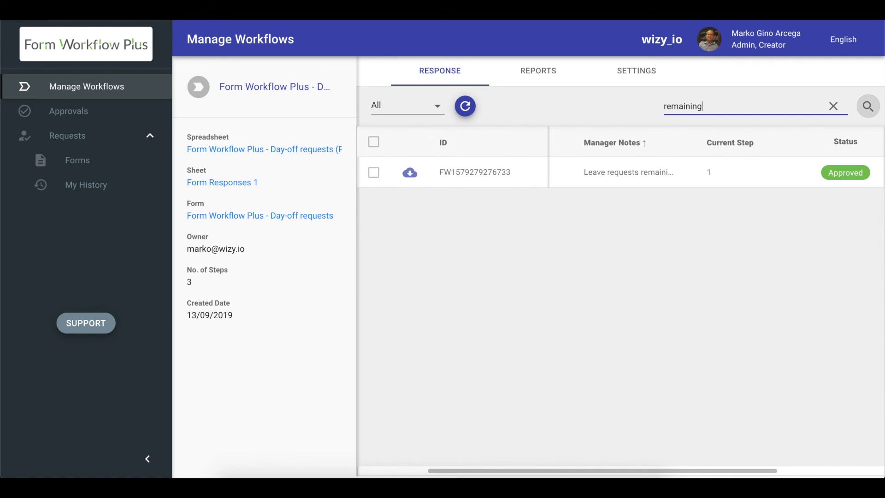
{"action": "key", "text": "BackSpace"}
{"action": "key", "text": "BackSpace"}
{"action": "key", "text": "BackSpace"}
{"action": "key", "text": "BackSpace"}
{"action": "key", "text": "BackSpace"}
{"action": "key", "text": "BackSpace"}
{"action": "key", "text": "BackSpace"}
{"action": "key", "text": "BackSpace"}
{"action": "key", "text": "BackSpace"}
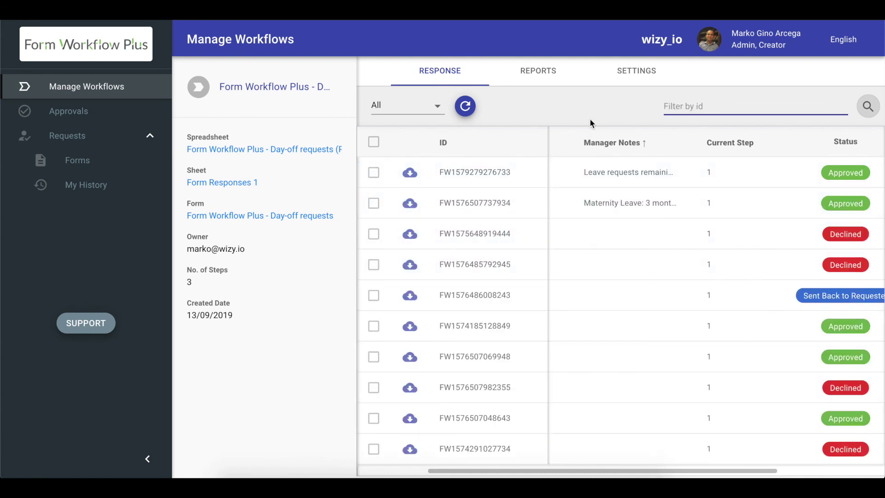
Open the note column's display text for editing in the workflow settings and save it as "Manager Notes"
{"action": "left_click", "coordinate": [639, 74]}
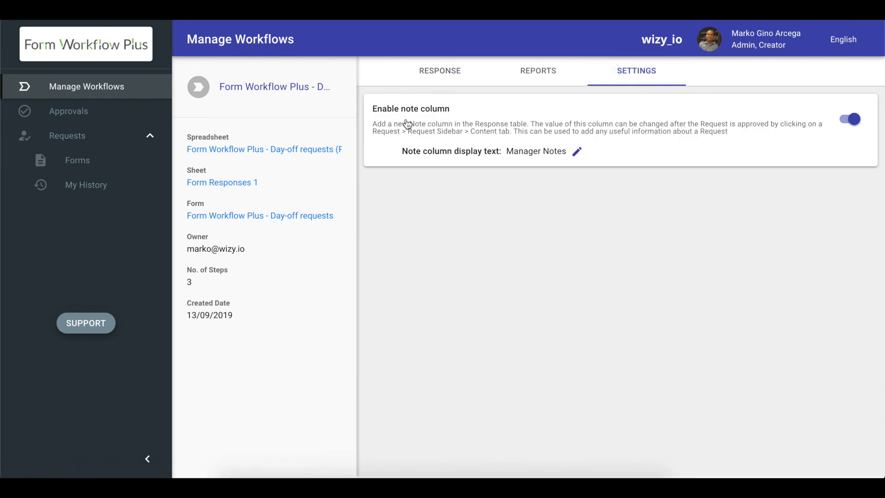
{"action": "left_click", "coordinate": [577, 152]}
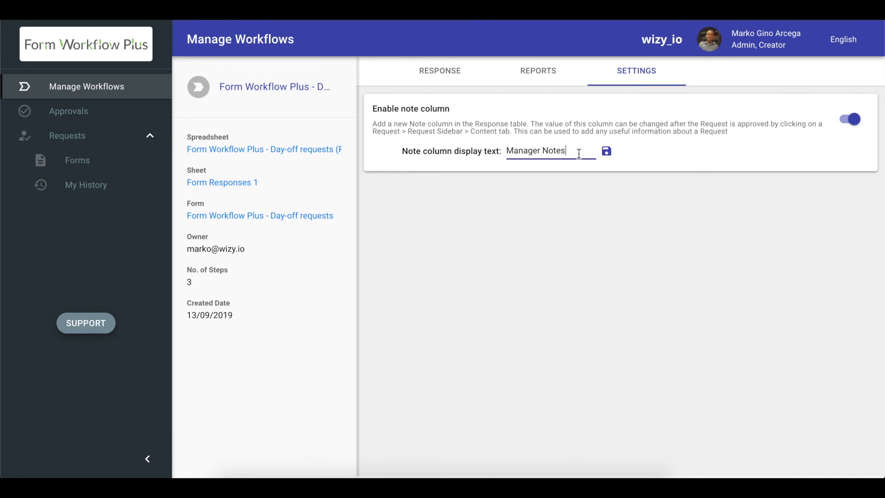
{"action": "left_click_drag", "start_coordinate": [579, 151], "coordinate": [488, 146]}
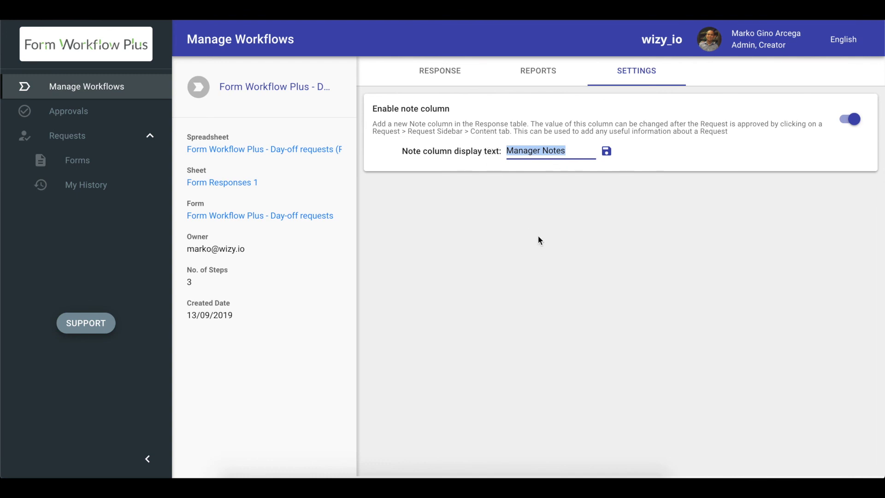
{"action": "left_click", "coordinate": [607, 152]}
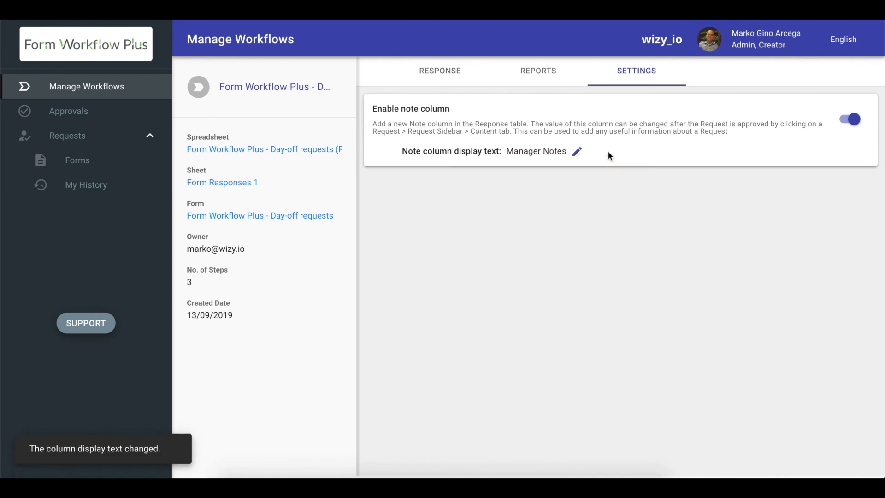